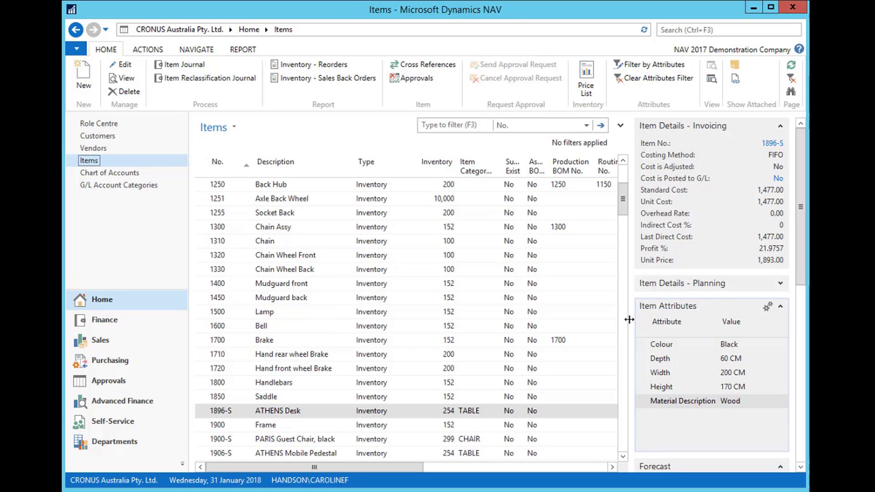
Step: Add the Sheen attribute with the value Medium to the ATHENS Desk item's attribute values
{"action": "left_click", "coordinate": [278, 410]}
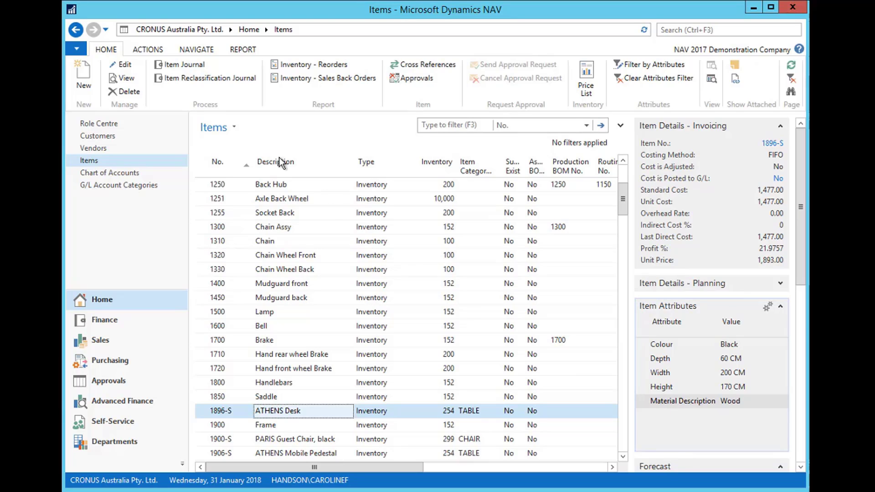
{"action": "left_click", "coordinate": [149, 51]}
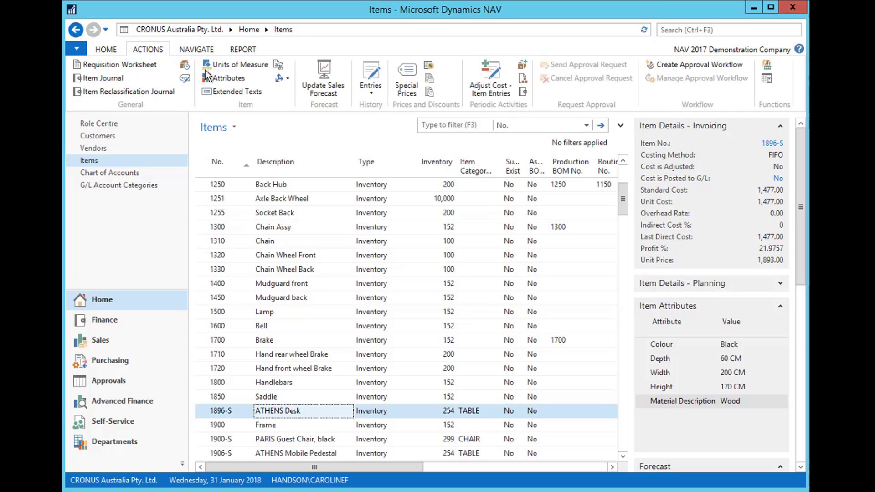
{"action": "left_click", "coordinate": [225, 79]}
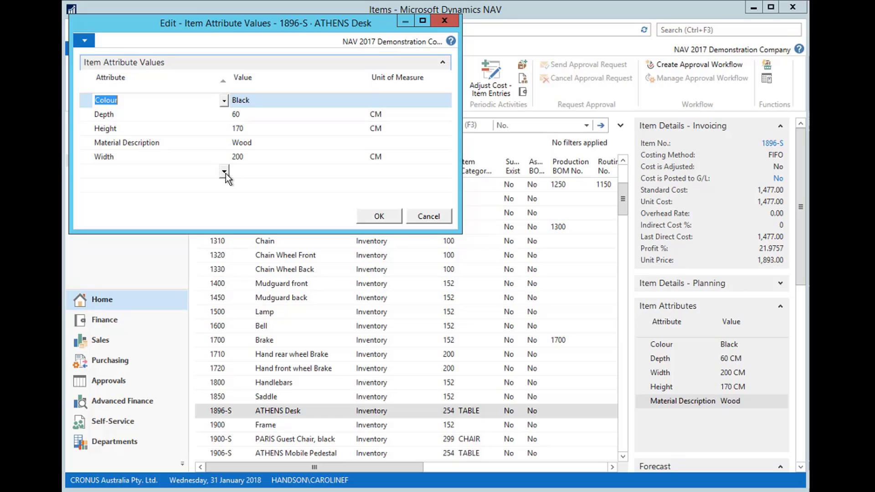
{"action": "left_click", "coordinate": [224, 172]}
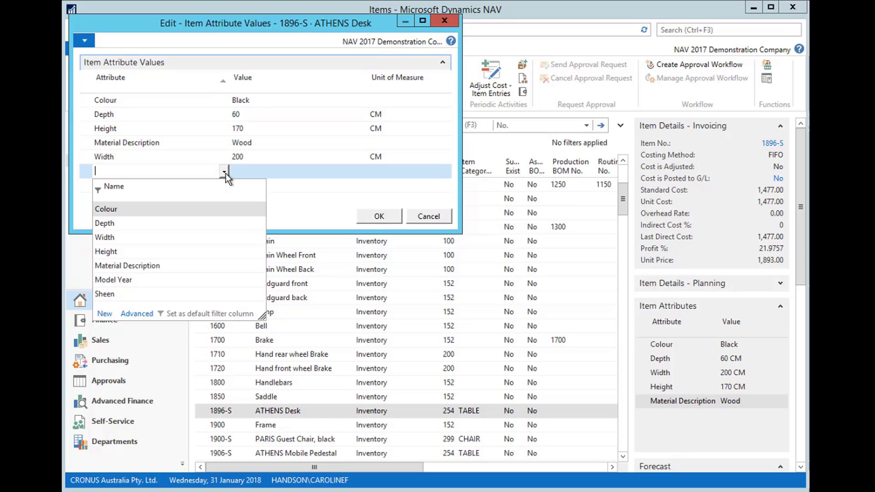
{"action": "left_click", "coordinate": [105, 295]}
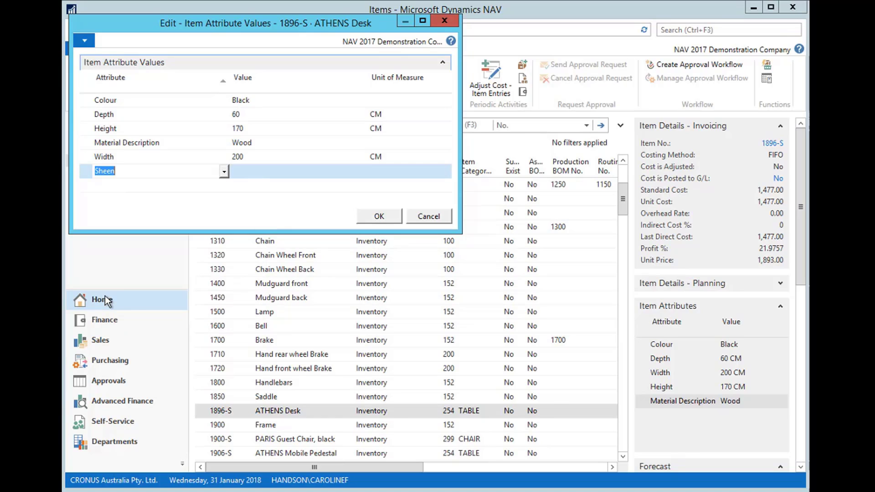
{"action": "left_click", "coordinate": [326, 170]}
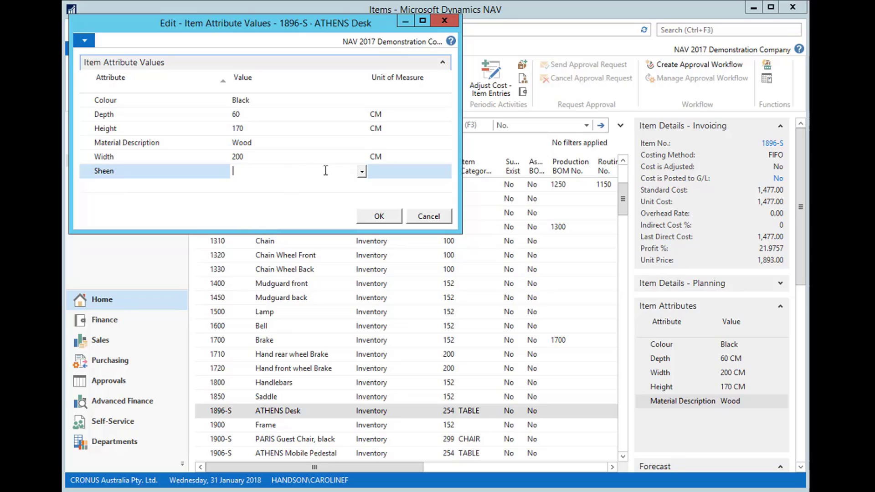
{"action": "left_click", "coordinate": [362, 172]}
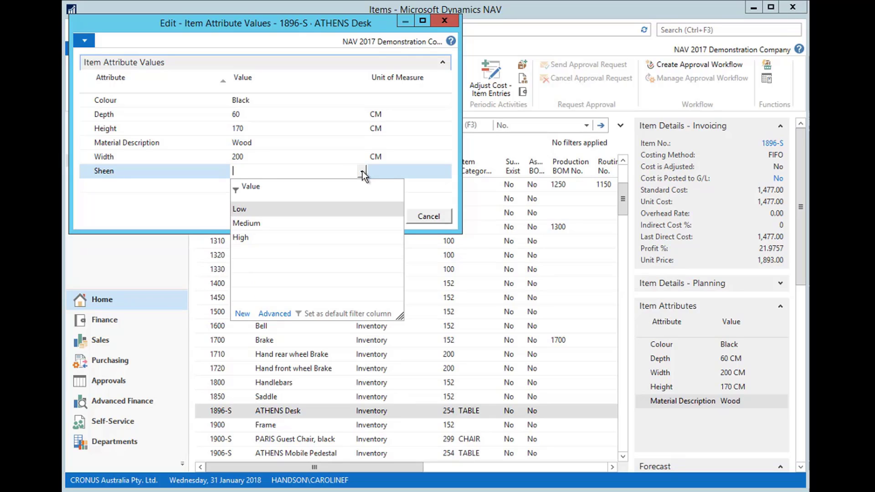
{"action": "left_click", "coordinate": [263, 222]}
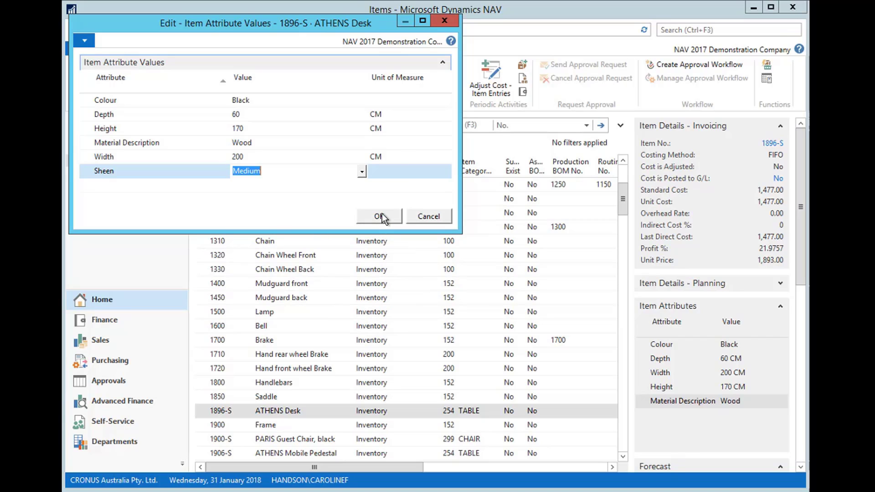
{"action": "left_click", "coordinate": [382, 215]}
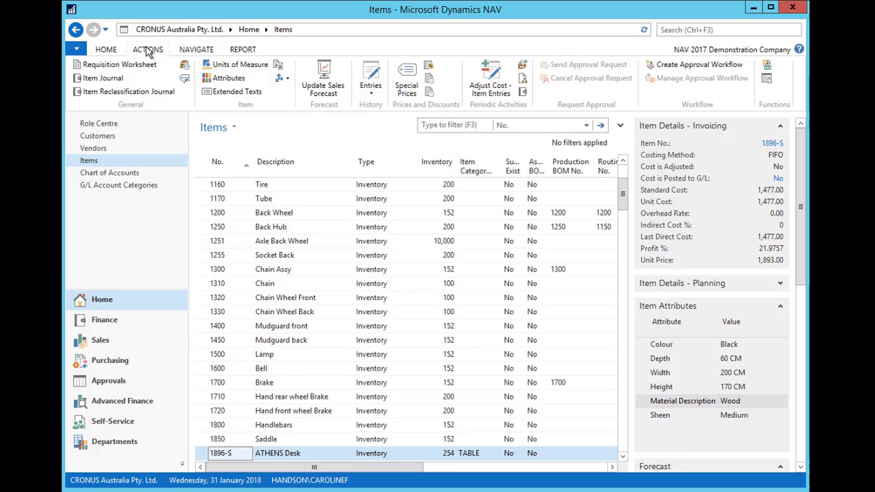
Step: Filter the item list by attribute to items whose Colour is <>'', and clear the attribute filter after viewing
{"action": "left_click", "coordinate": [108, 50]}
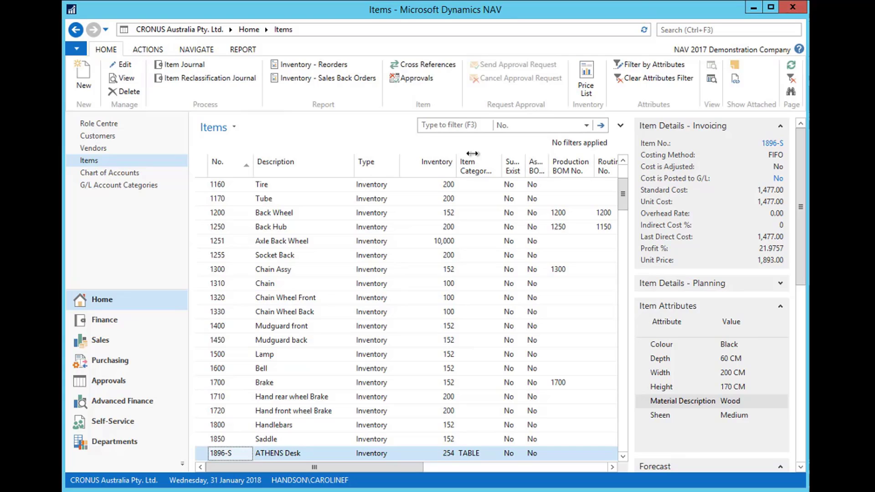
{"action": "left_click", "coordinate": [651, 65]}
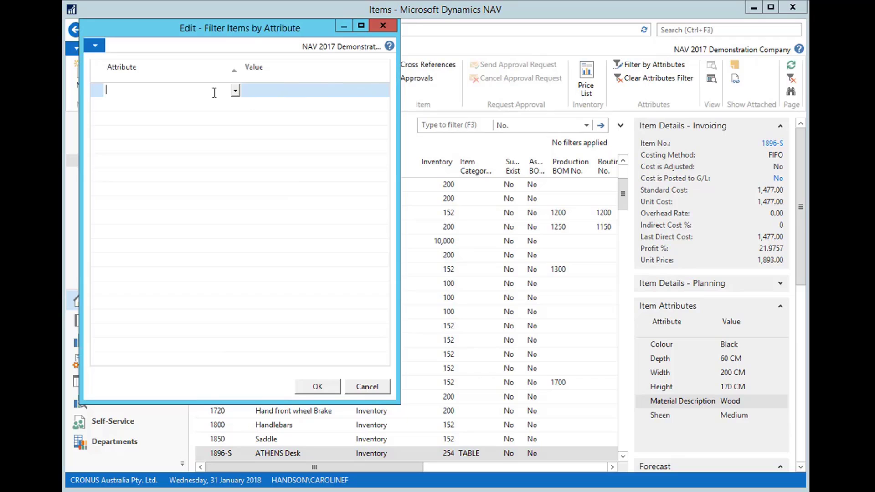
{"action": "left_click", "coordinate": [234, 90]}
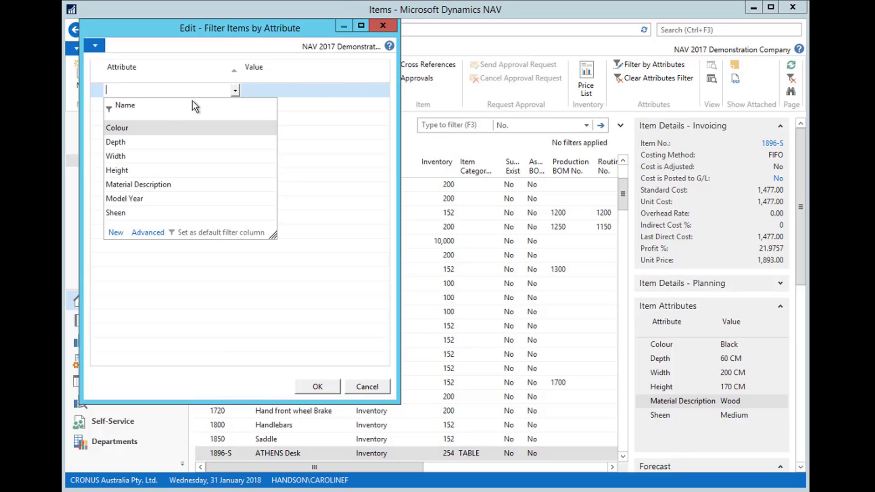
{"action": "left_click", "coordinate": [117, 127]}
{"action": "left_click", "coordinate": [269, 88]}
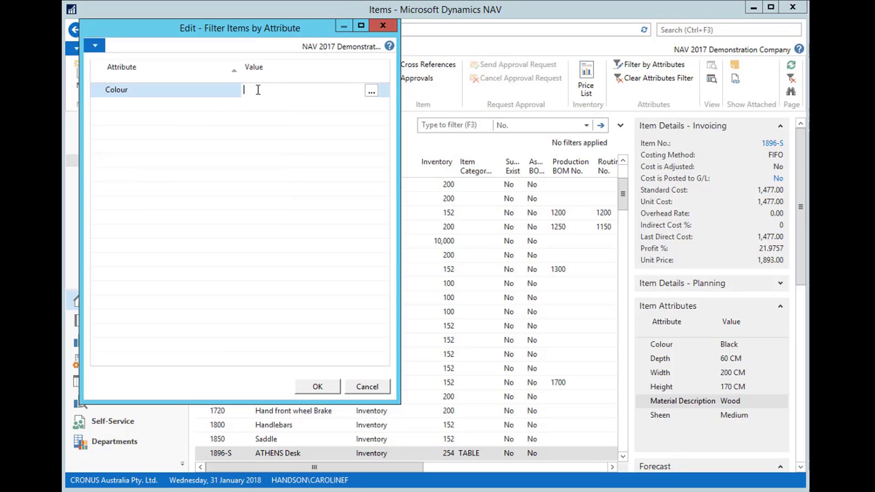
{"action": "type", "text": "<>''"}
{"action": "key", "text": "Return"}
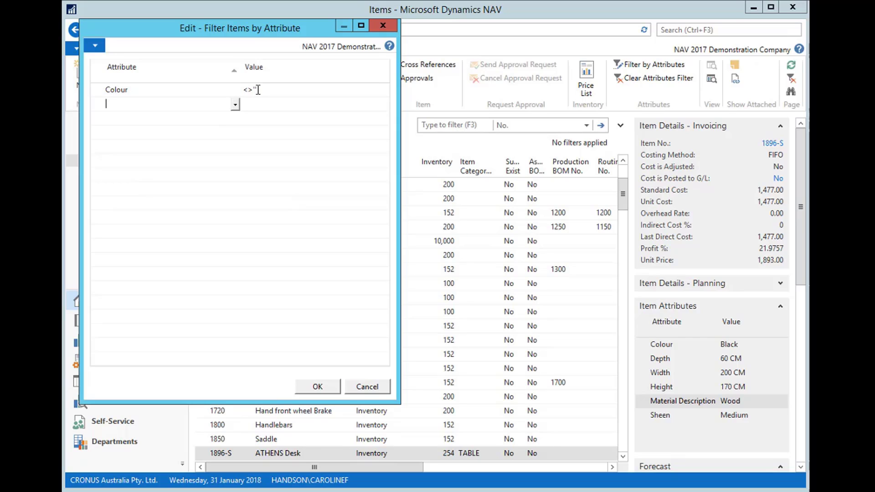
{"action": "left_click", "coordinate": [321, 386]}
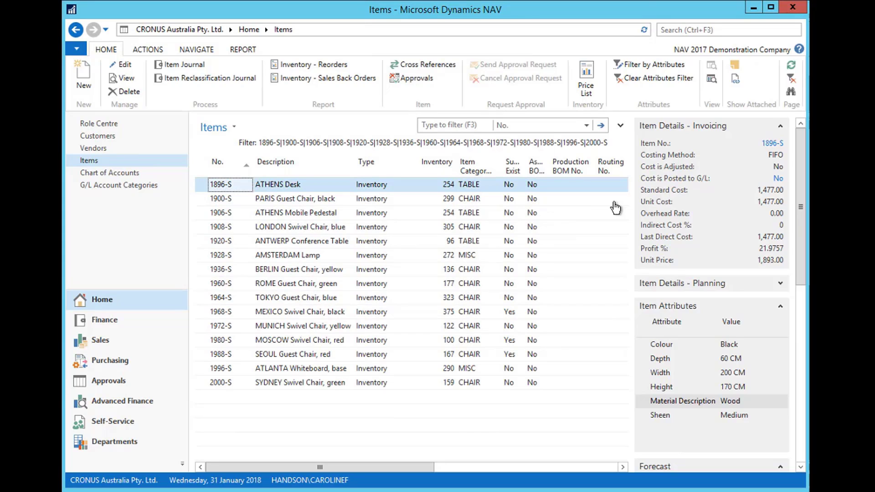
{"action": "left_click", "coordinate": [661, 78]}
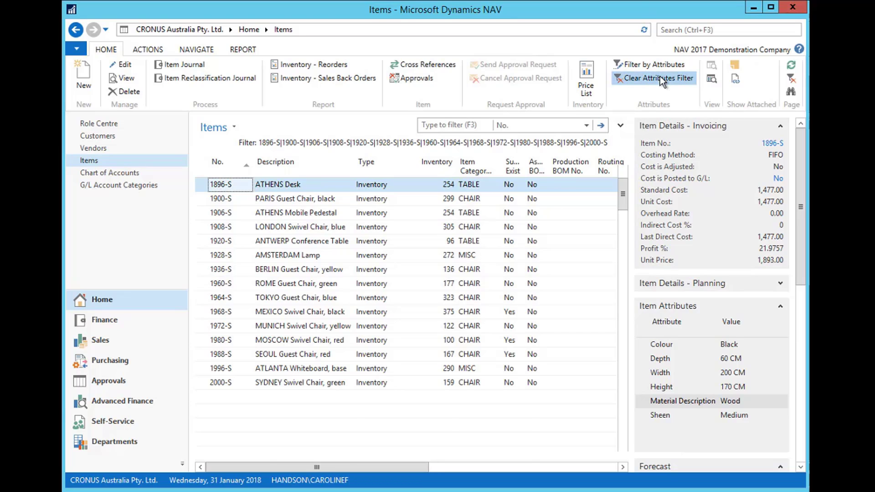
Step: Examine the attributes and their inheritance on the TABLE category card, reached from the ATHENS Desk's item category
{"action": "left_click", "coordinate": [324, 452]}
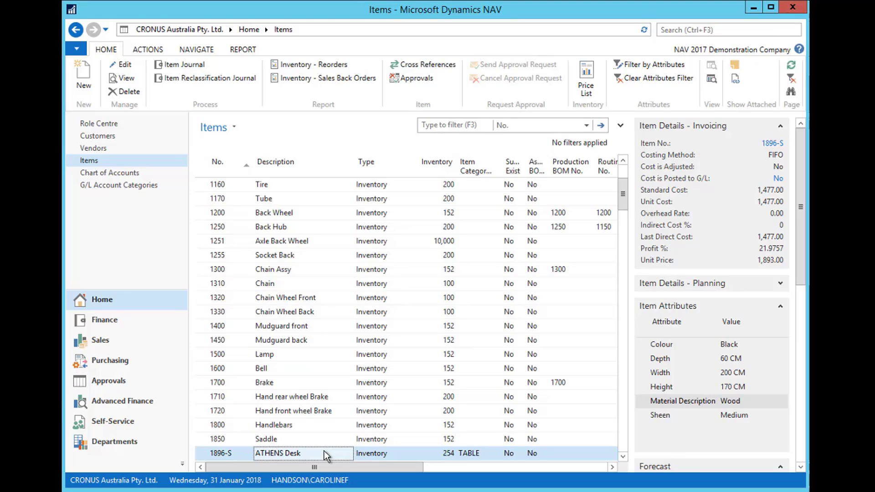
{"action": "left_click", "coordinate": [465, 455]}
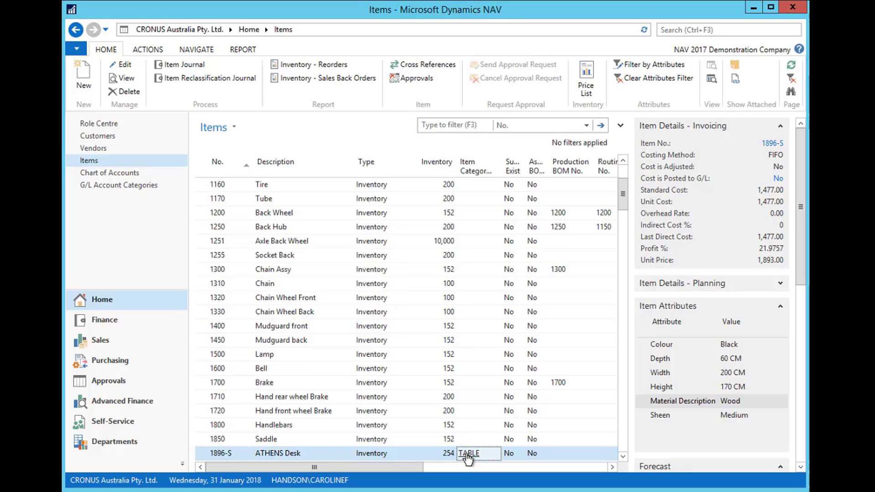
{"action": "left_click", "coordinate": [468, 455]}
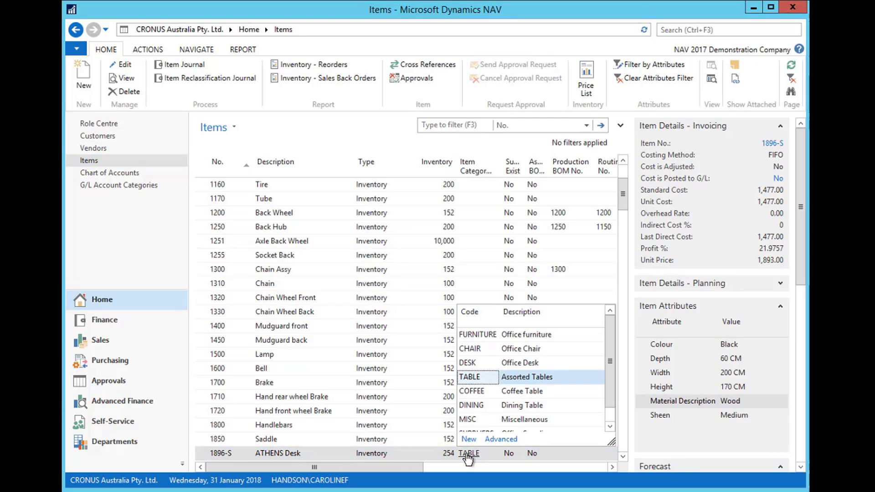
{"action": "left_click", "coordinate": [497, 440]}
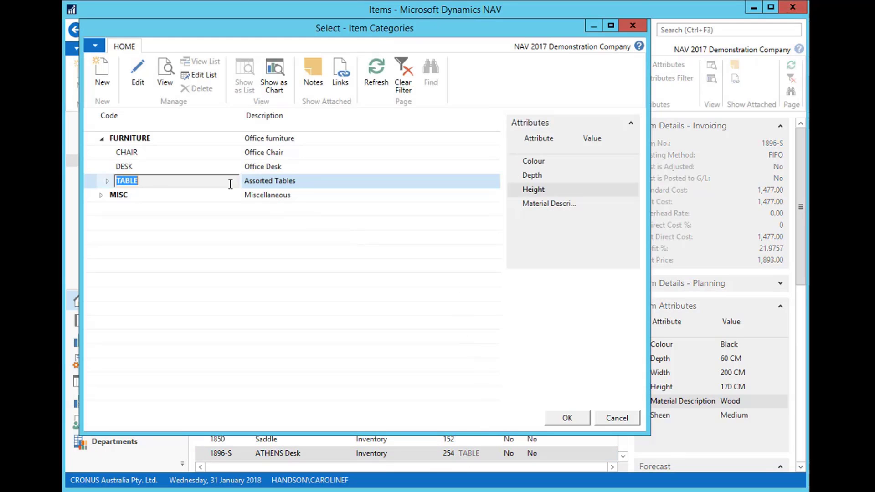
{"action": "left_click", "coordinate": [138, 74]}
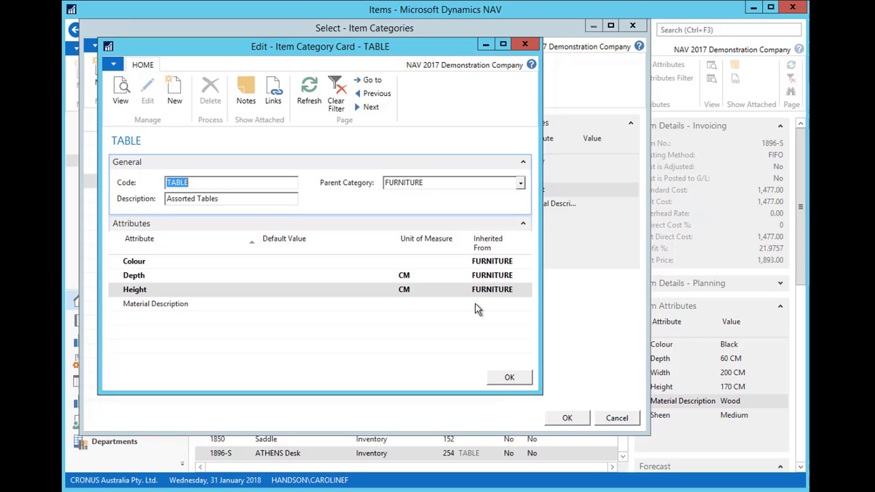
{"action": "left_click", "coordinate": [524, 45]}
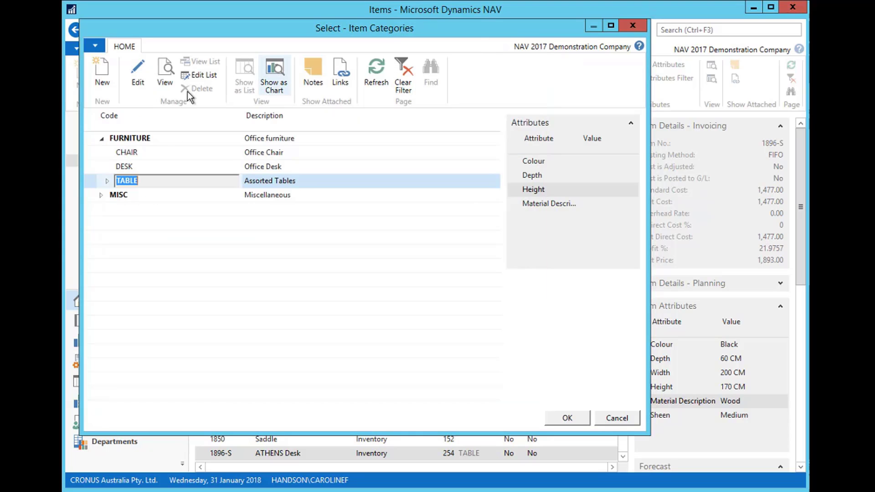
Step: Examine the inherited attributes of the COFFEE subcategory under TABLE, and close the item categories
{"action": "left_click", "coordinate": [109, 180]}
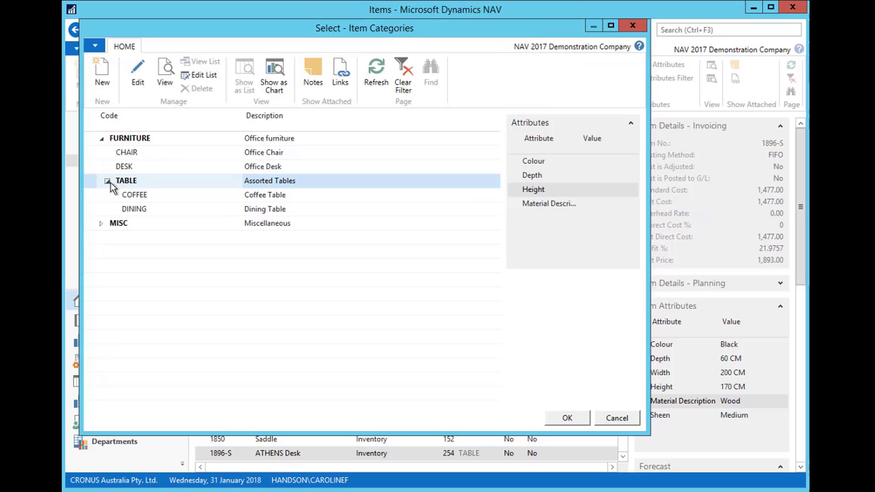
{"action": "left_click", "coordinate": [130, 195]}
{"action": "left_click", "coordinate": [135, 78]}
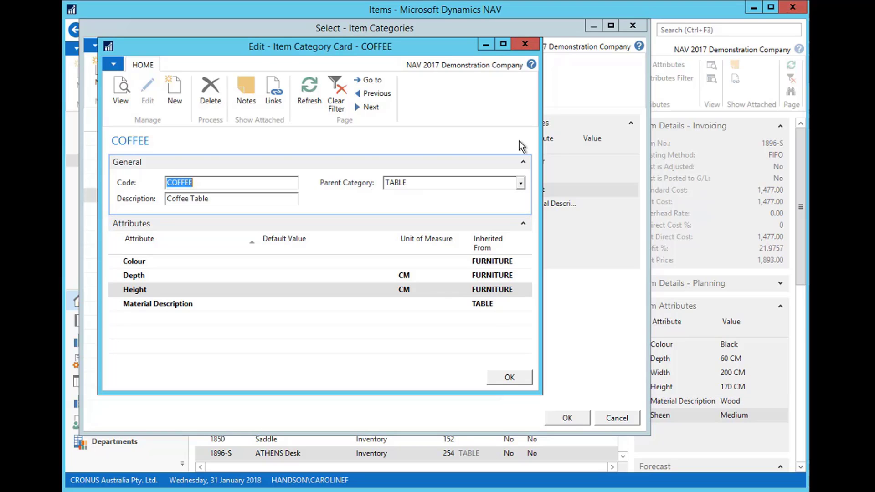
{"action": "left_click", "coordinate": [525, 45]}
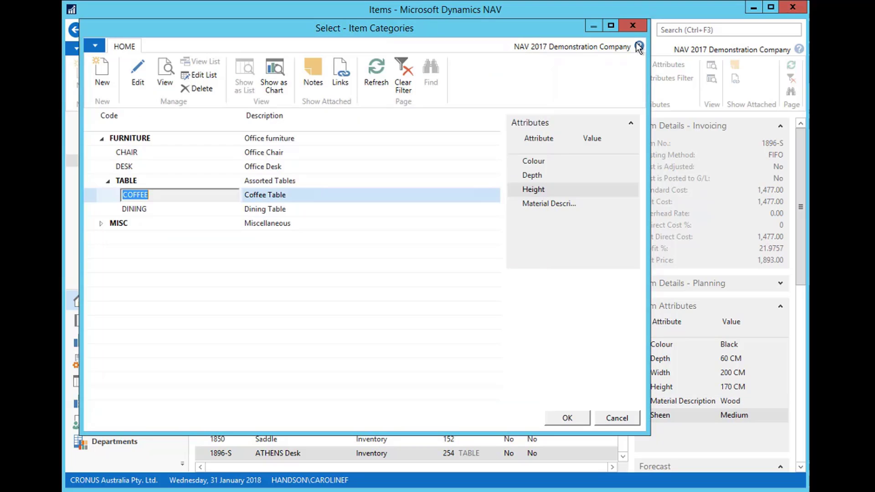
{"action": "left_click", "coordinate": [633, 26]}
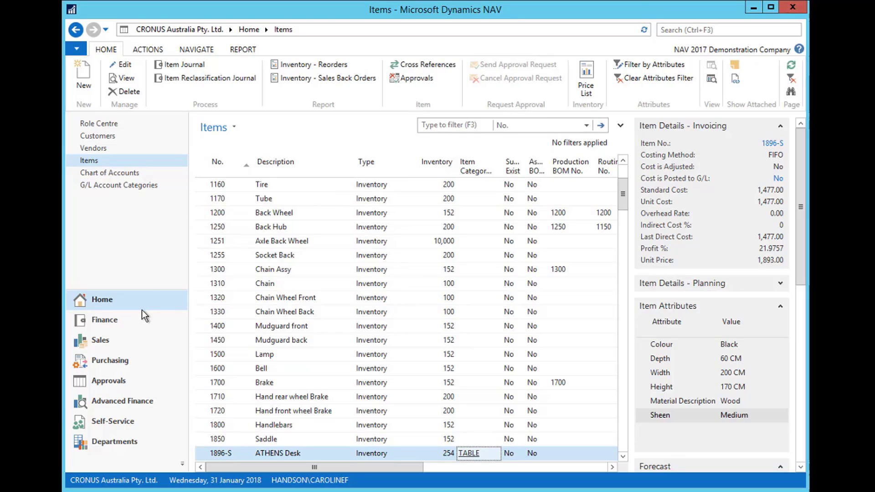
Step: Create a new sales order for the customer New Concepts Furniture
{"action": "left_click", "coordinate": [101, 341]}
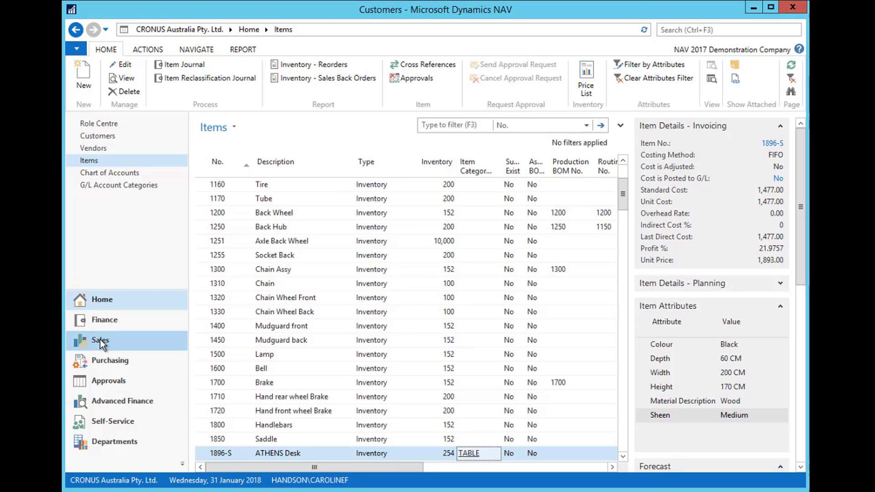
{"action": "left_click", "coordinate": [100, 148]}
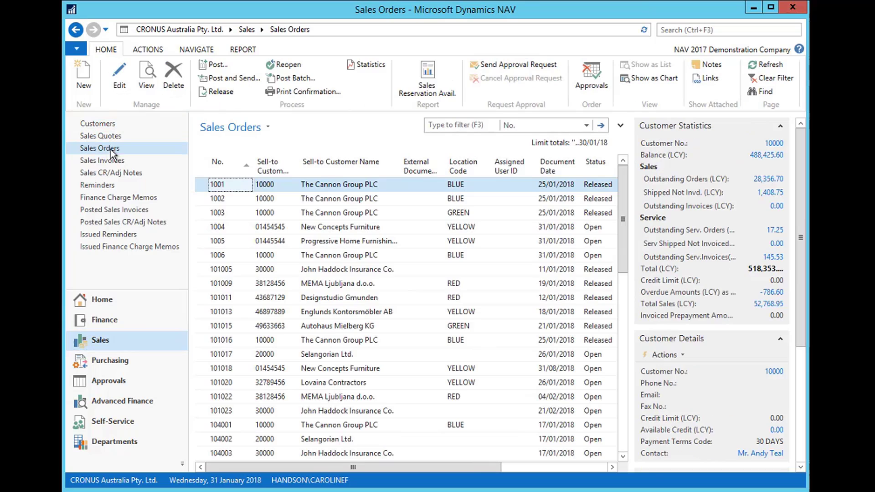
{"action": "left_click", "coordinate": [80, 73]}
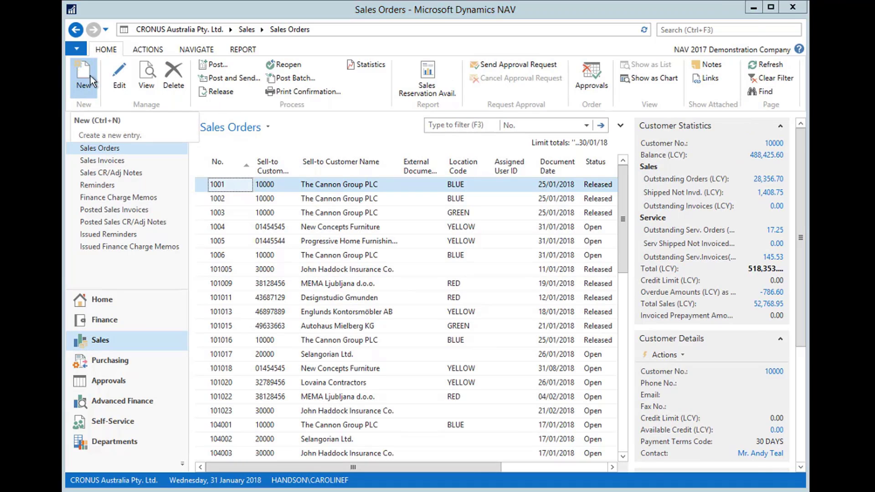
{"action": "left_click", "coordinate": [244, 163]}
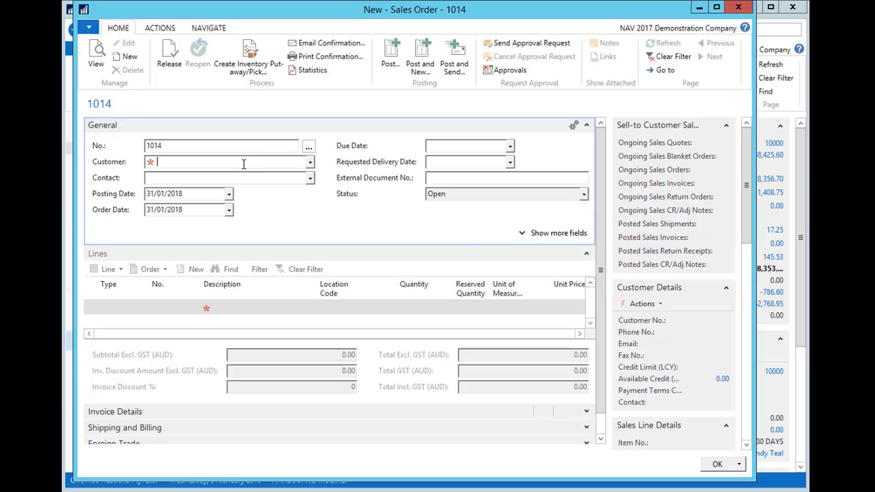
{"action": "type", "text": "new concept"}
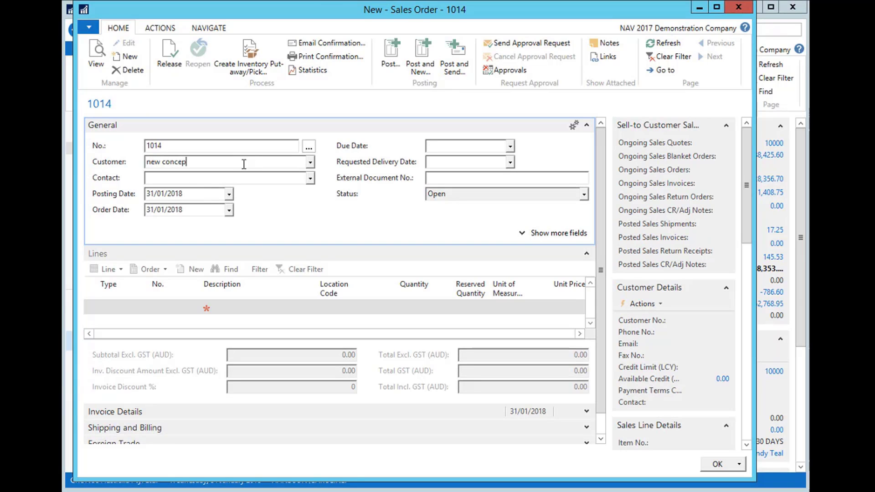
{"action": "key", "text": "Tab"}
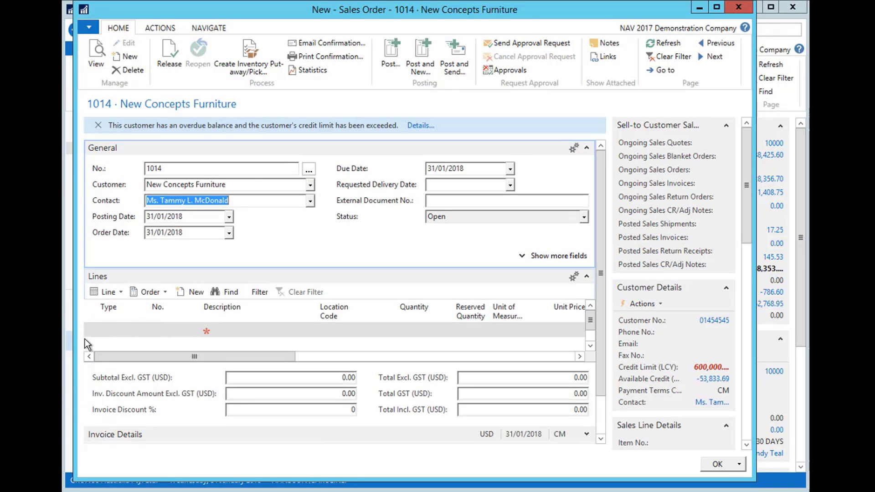
Step: Add an Item line for the Frame (item 1900) with quantity 1 to the sales order
{"action": "left_click", "coordinate": [99, 331]}
{"action": "type", "text": "i"}
{"action": "key", "text": "Tab"}
{"action": "type", "text": "1900"}
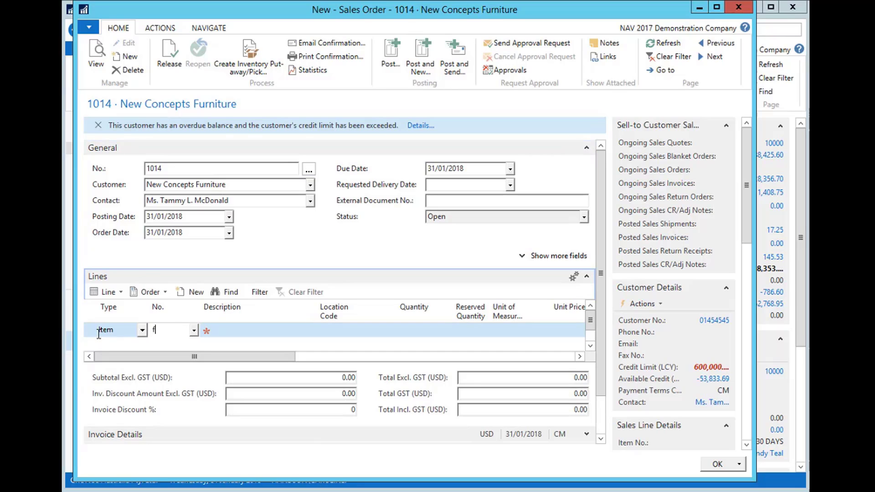
{"action": "key", "text": "Tab"}
{"action": "key", "text": "Tab"}
{"action": "key", "text": "Tab"}
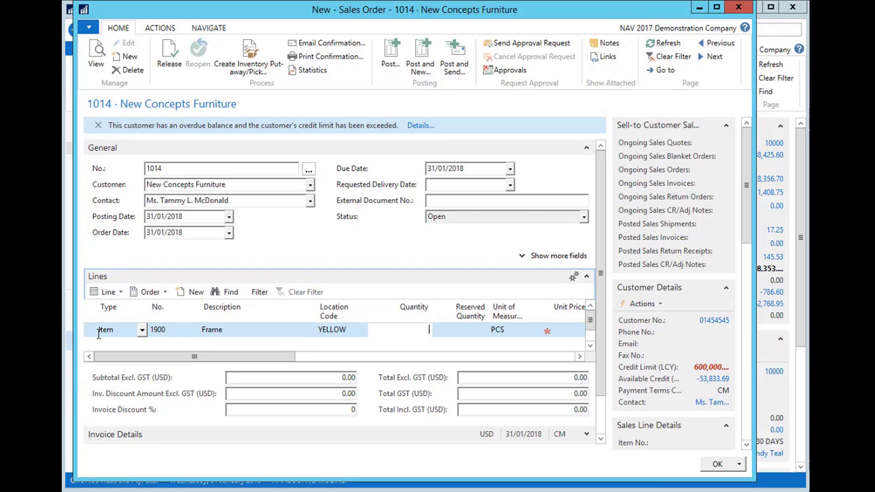
{"action": "type", "text": "1"}
{"action": "key", "text": "Tab"}
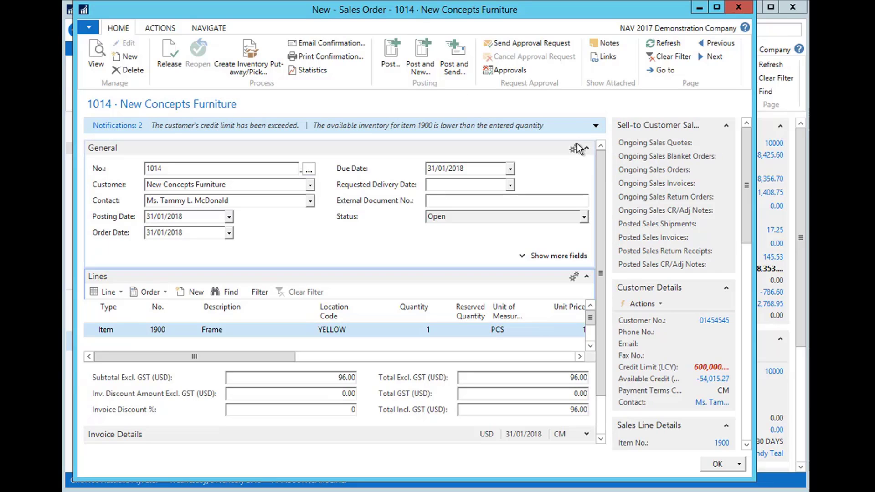
Step: Examine the details of the low available inventory notification for item 1900 on the sales order, and close the availability check
{"action": "left_click", "coordinate": [596, 126]}
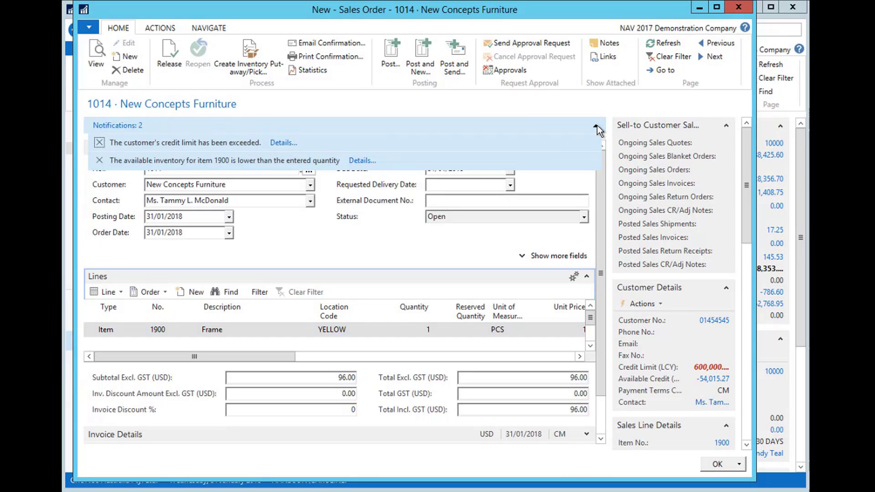
{"action": "left_click", "coordinate": [354, 163]}
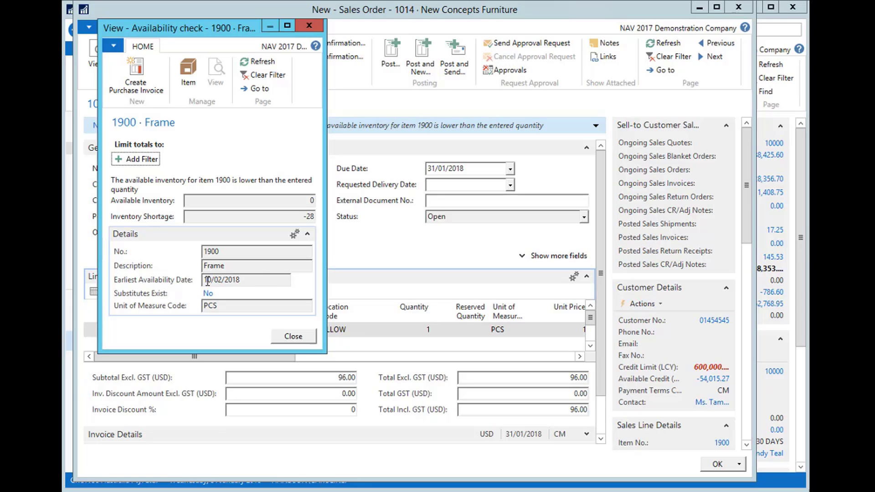
{"action": "left_click", "coordinate": [291, 337]}
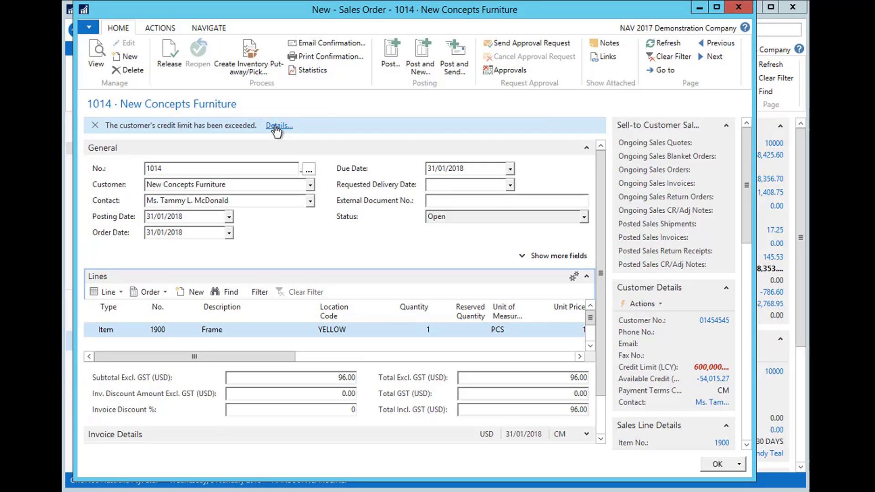
Step: Examine the details of the exceeded credit limit notification, and exit the sales order without posting it
{"action": "left_click", "coordinate": [276, 127]}
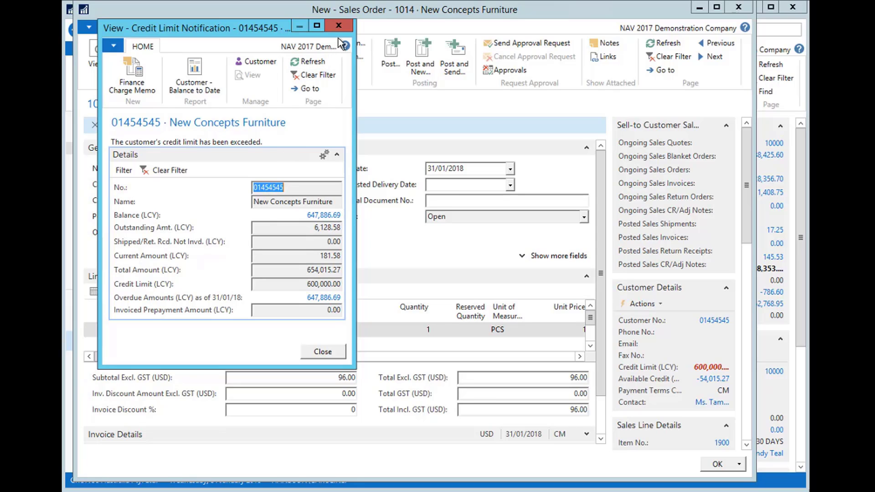
{"action": "left_click", "coordinate": [338, 25]}
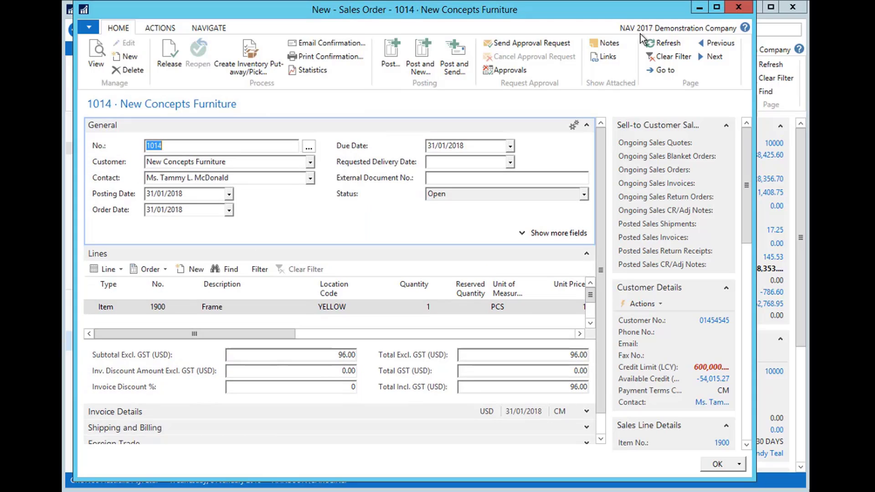
{"action": "left_click", "coordinate": [739, 8]}
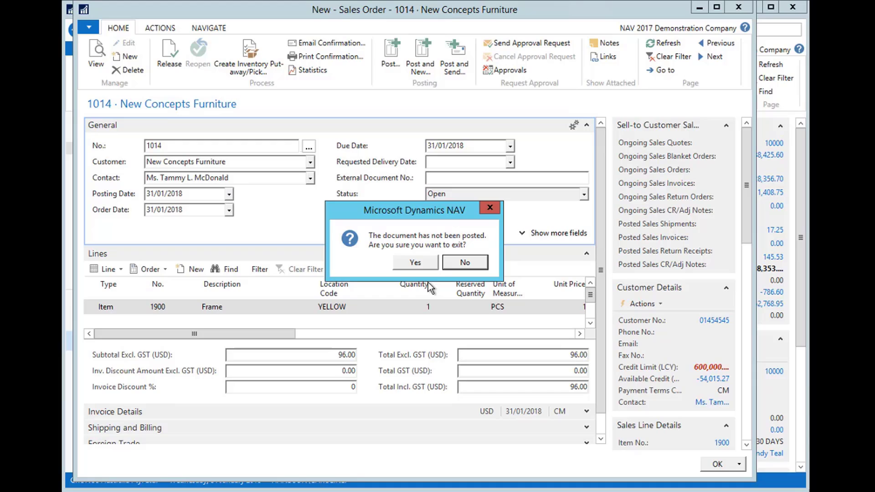
{"action": "left_click", "coordinate": [414, 263]}
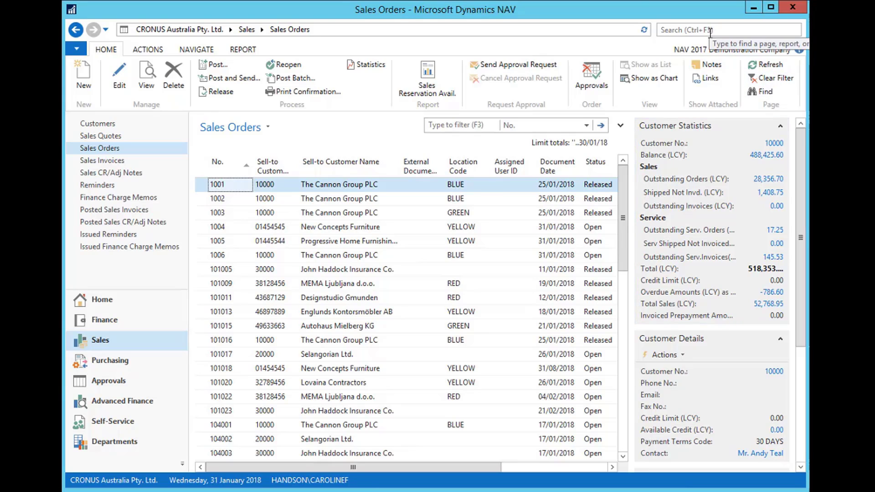
Step: In My Notifications, disable the first entries for low item availability, customer exceeding credit limit, and unposted documents, and close the list
{"action": "left_click", "coordinate": [709, 31]}
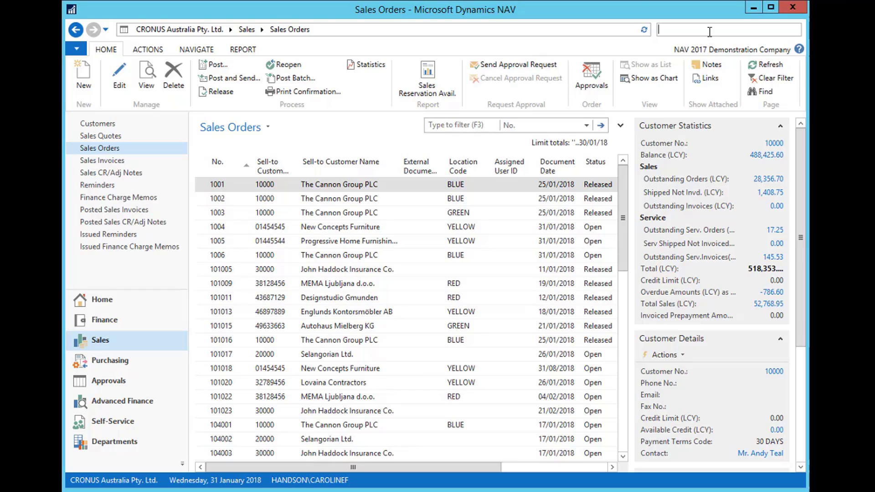
{"action": "type", "text": "my "}
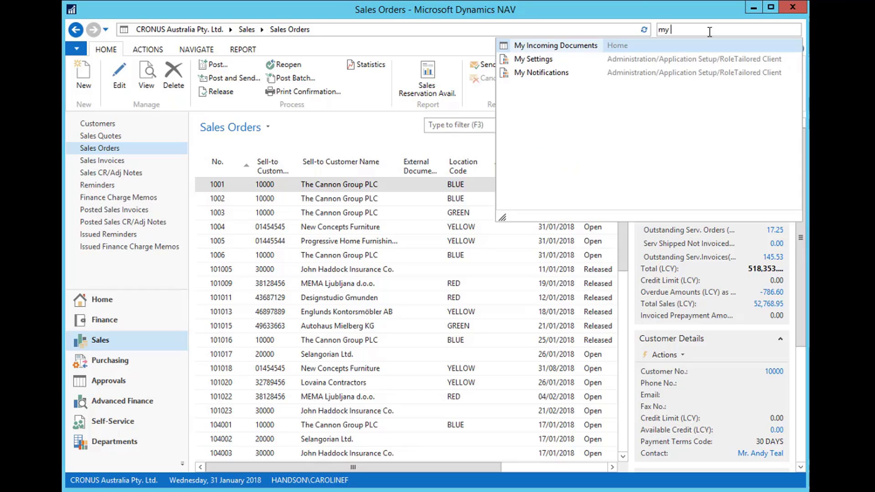
{"action": "type", "text": "noti"}
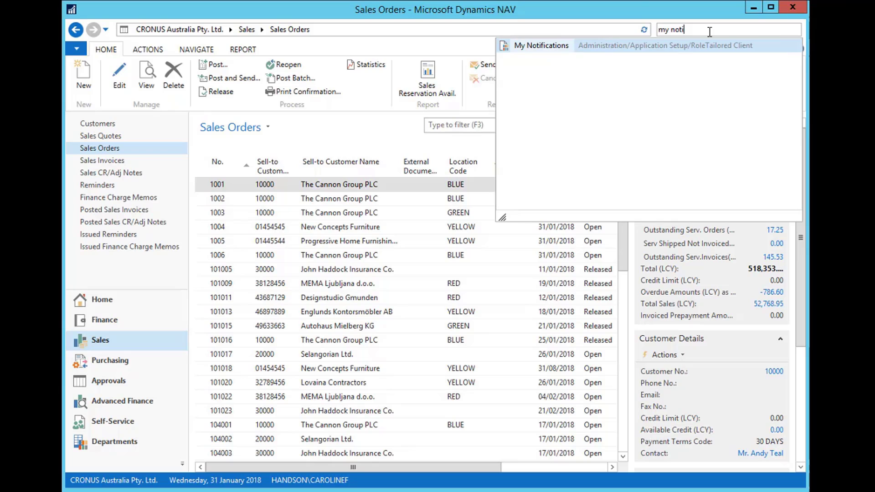
{"action": "left_click", "coordinate": [540, 45]}
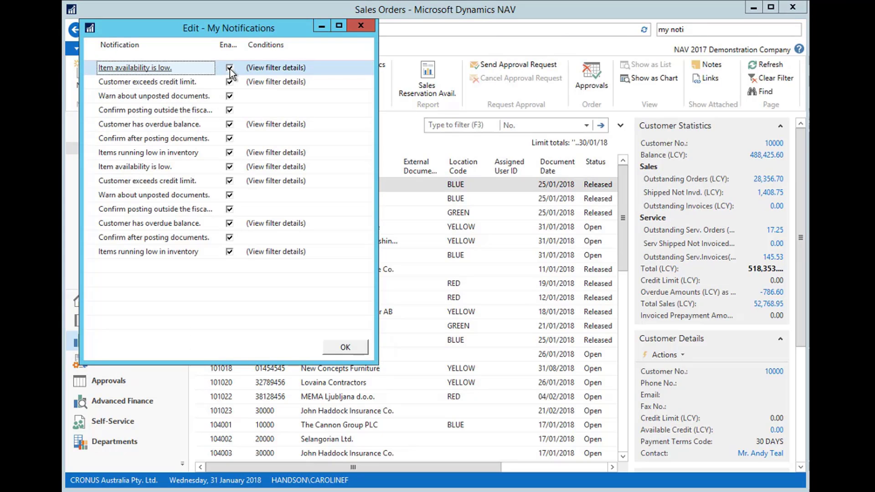
{"action": "left_click", "coordinate": [230, 69]}
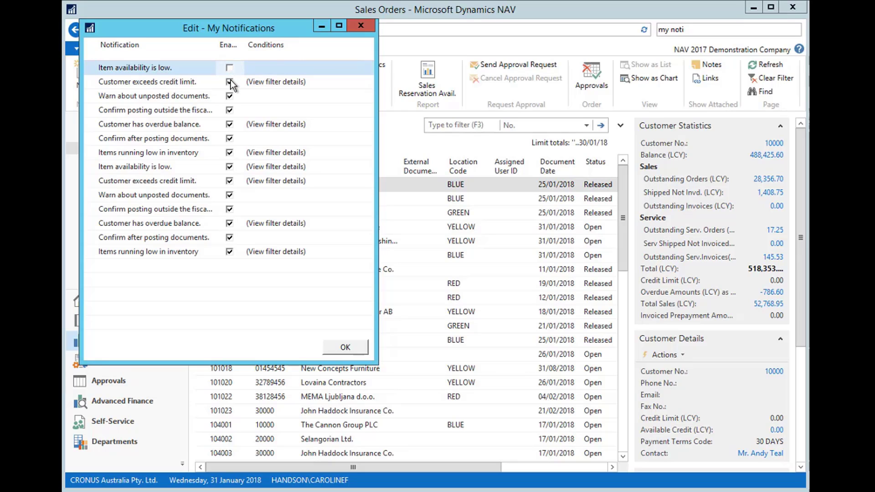
{"action": "left_click", "coordinate": [230, 83]}
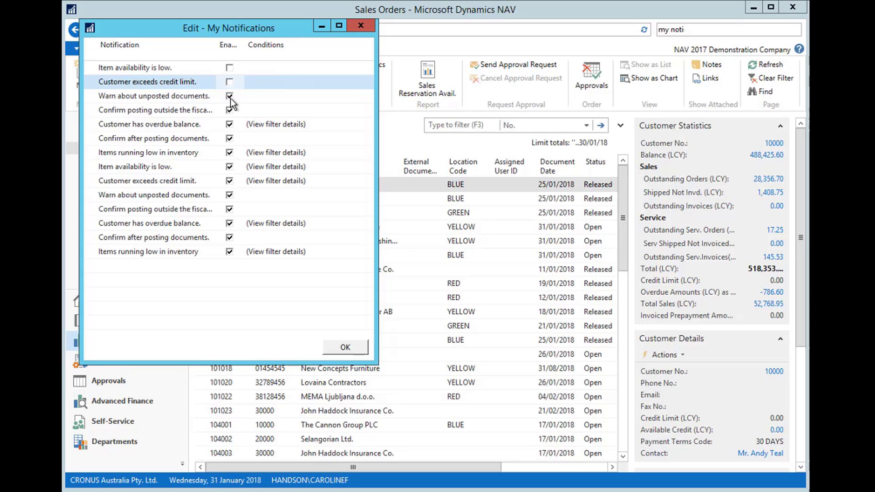
{"action": "left_click", "coordinate": [230, 96]}
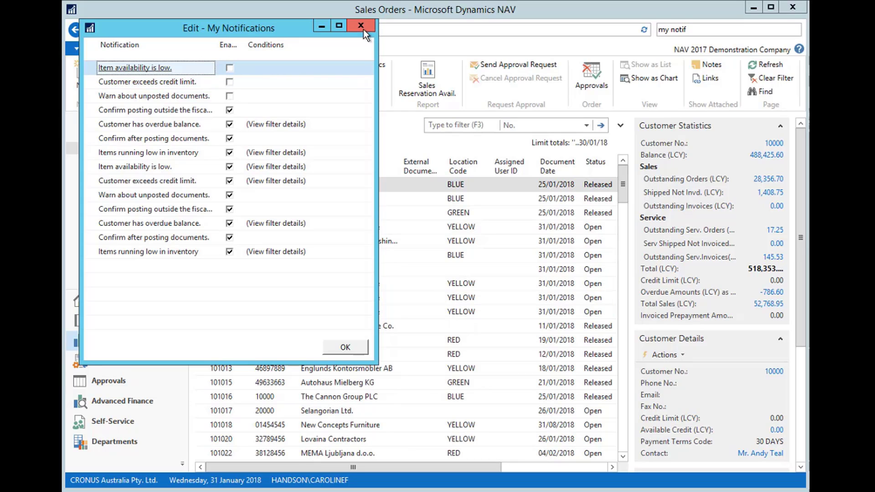
{"action": "left_click", "coordinate": [364, 30]}
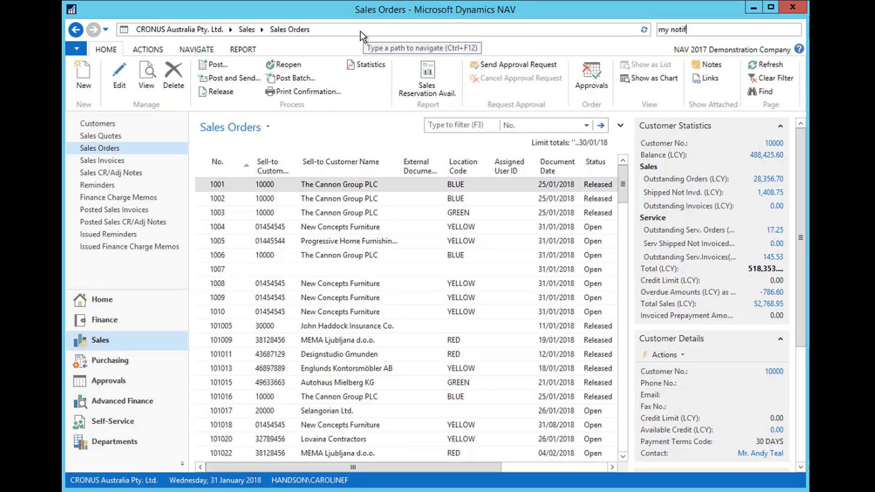
Step: Open the G/L Account Categories list from Home and widen its G/L Accounts in Category column to show the account ranges
{"action": "left_click", "coordinate": [109, 300]}
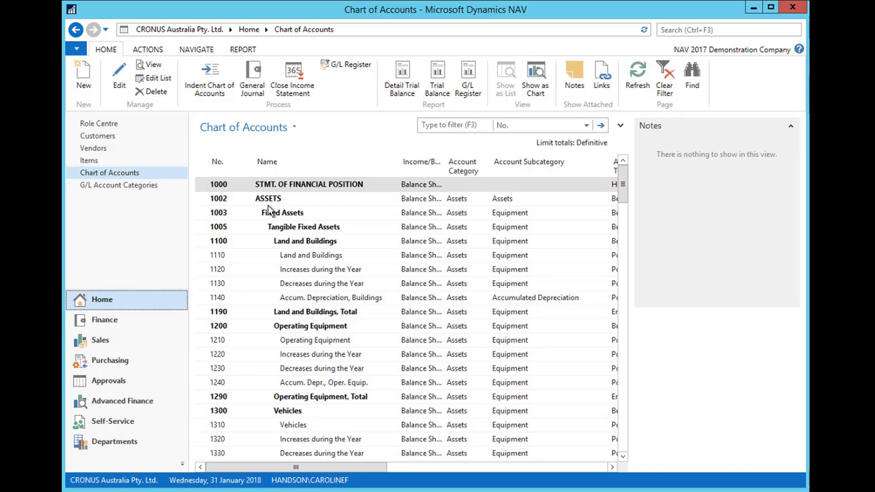
{"action": "left_click", "coordinate": [122, 187]}
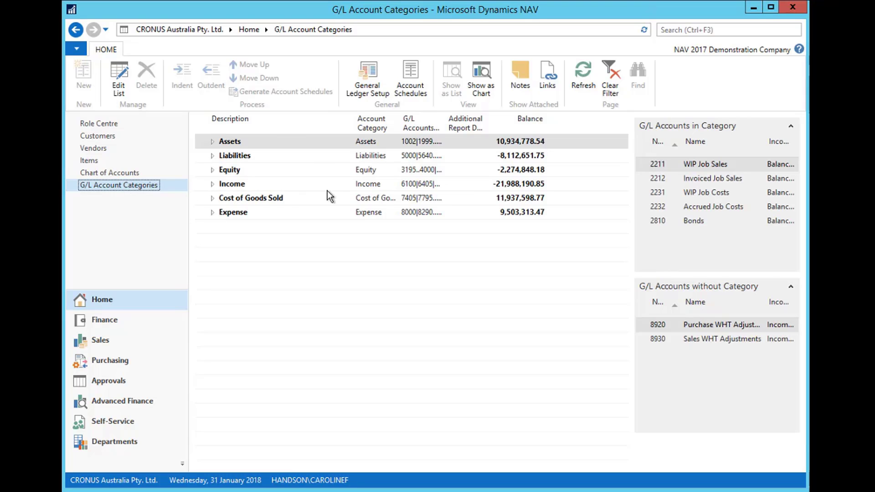
{"action": "left_click_drag", "start_coordinate": [445, 129], "coordinate": [503, 129]}
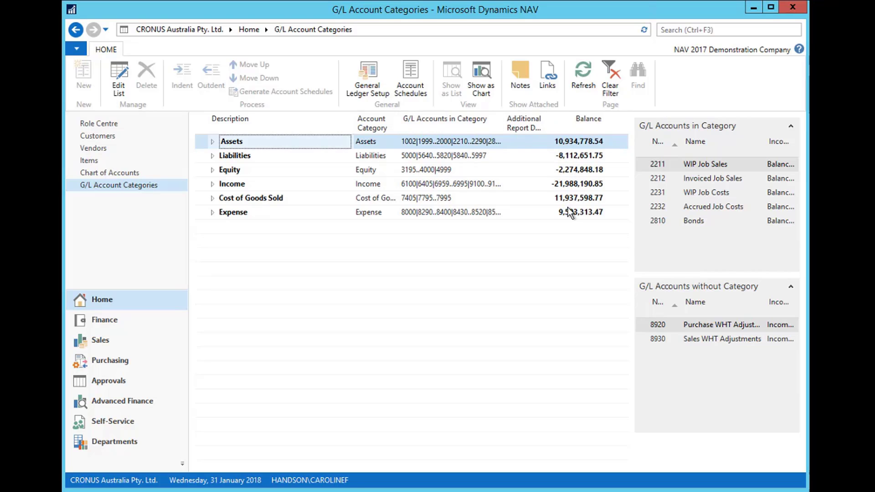
Step: Expand the Assets category and its Current Assets subcategory to examine the account categories below them
{"action": "left_click", "coordinate": [213, 142]}
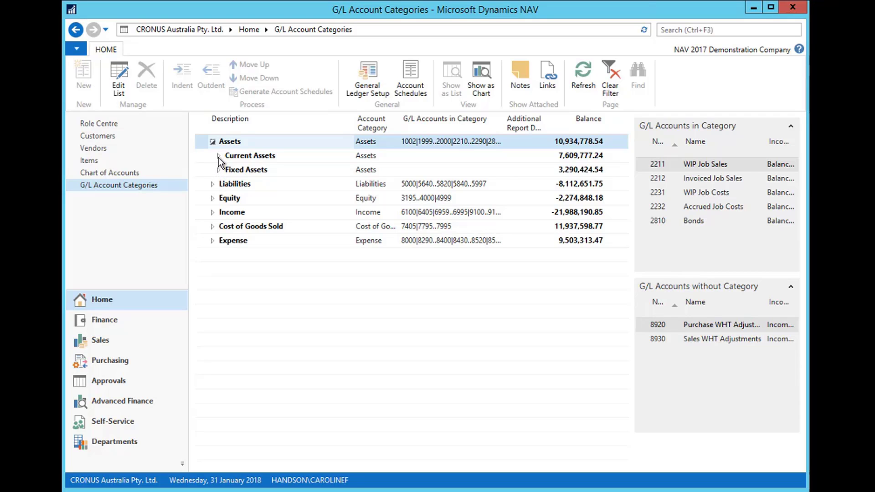
{"action": "left_click", "coordinate": [217, 156]}
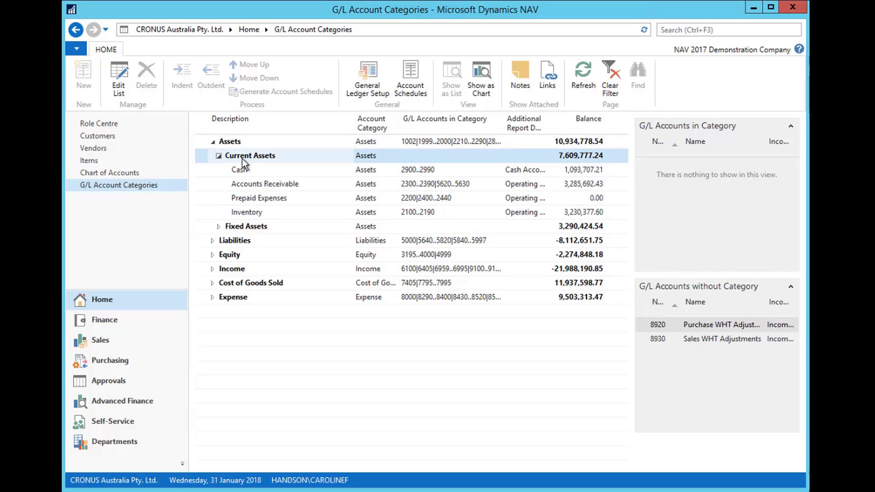